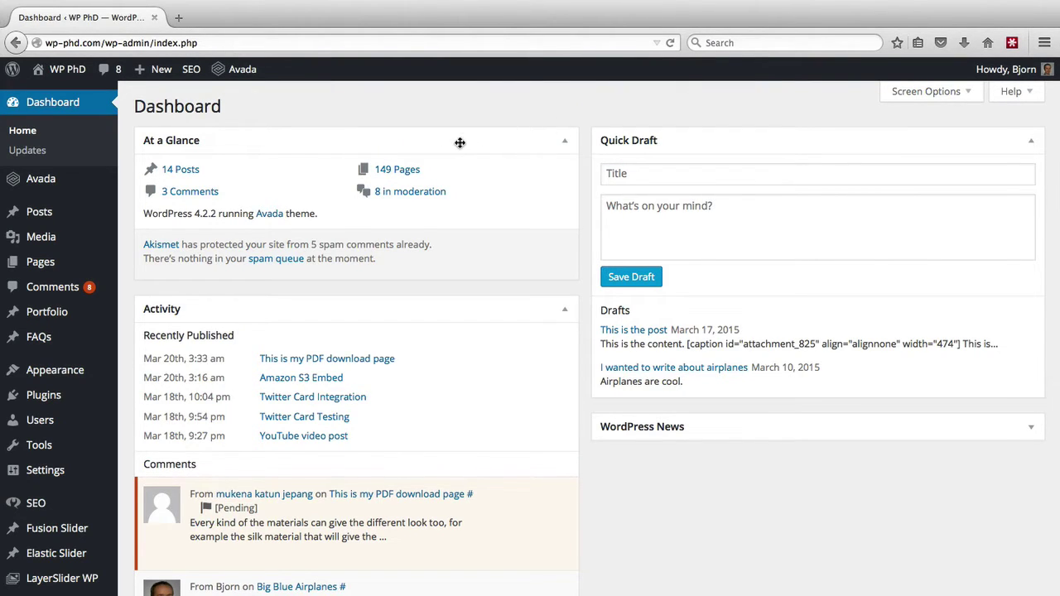
- Move the At a Glance box into the second dashboard column, above Quick Draft
{"action": "left_click_drag", "start_coordinate": [475, 157], "coordinate": [762, 154]}
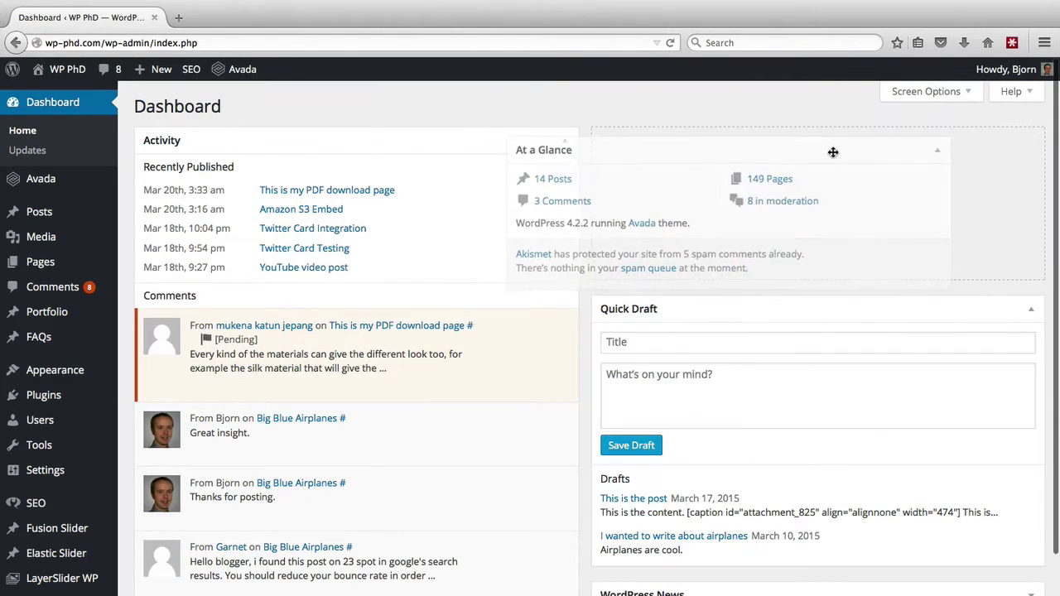
- Collapse the Activity box on the dashboard and expand it again
{"action": "left_click", "coordinate": [564, 141]}
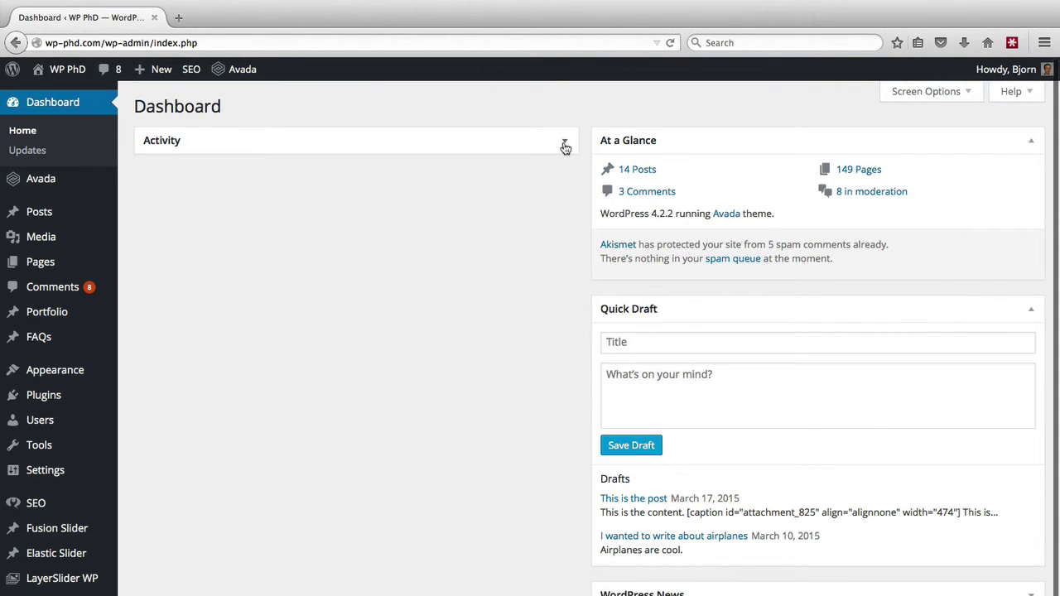
{"action": "left_click", "coordinate": [564, 143]}
{"action": "left_click", "coordinate": [564, 142]}
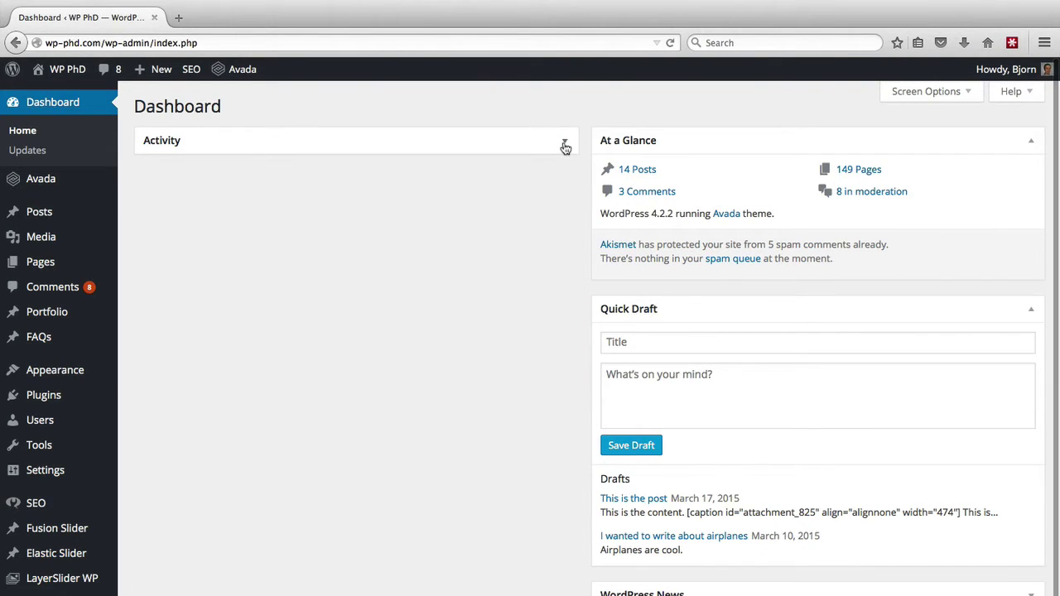
{"action": "left_click", "coordinate": [564, 142]}
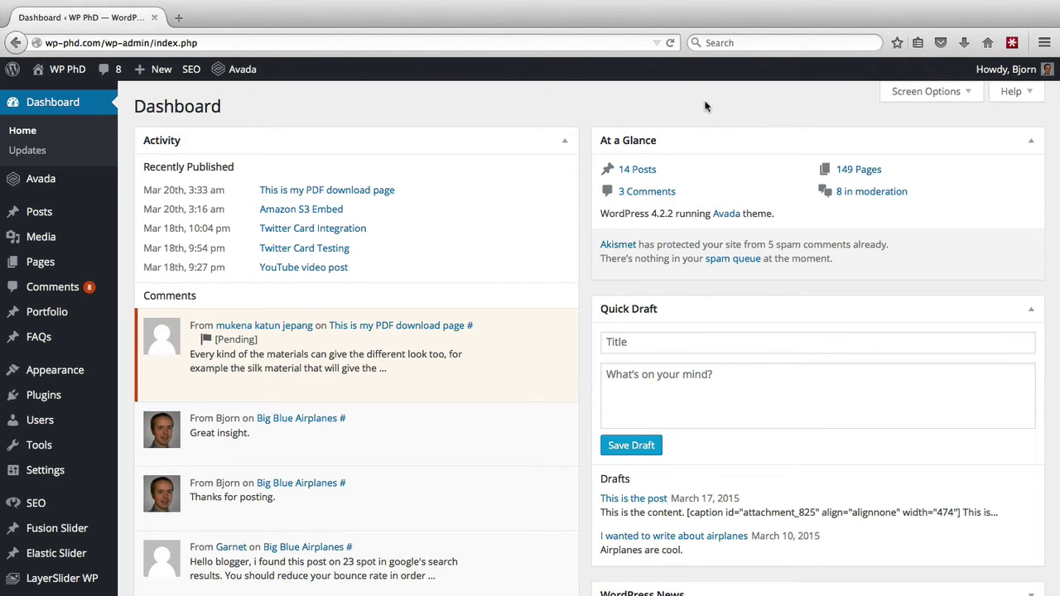
- Use the dashboard's screen options to hide At a Glance, Activity, Wordfence activity in the past 2 weeks, Quick Draft and WordPress News
{"action": "left_click", "coordinate": [947, 93]}
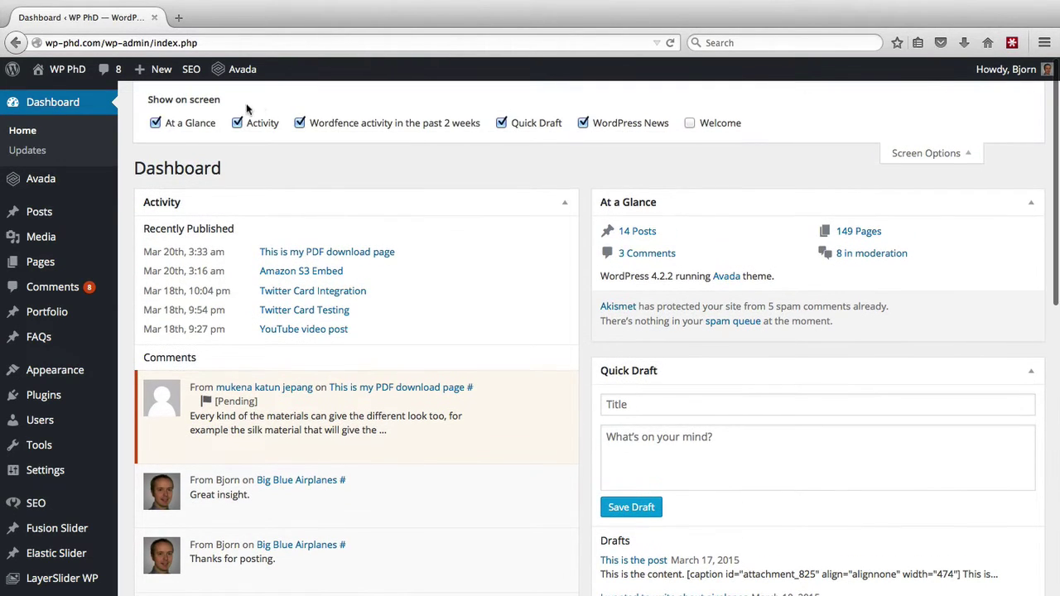
{"action": "left_click", "coordinate": [174, 126]}
{"action": "left_click", "coordinate": [238, 123]}
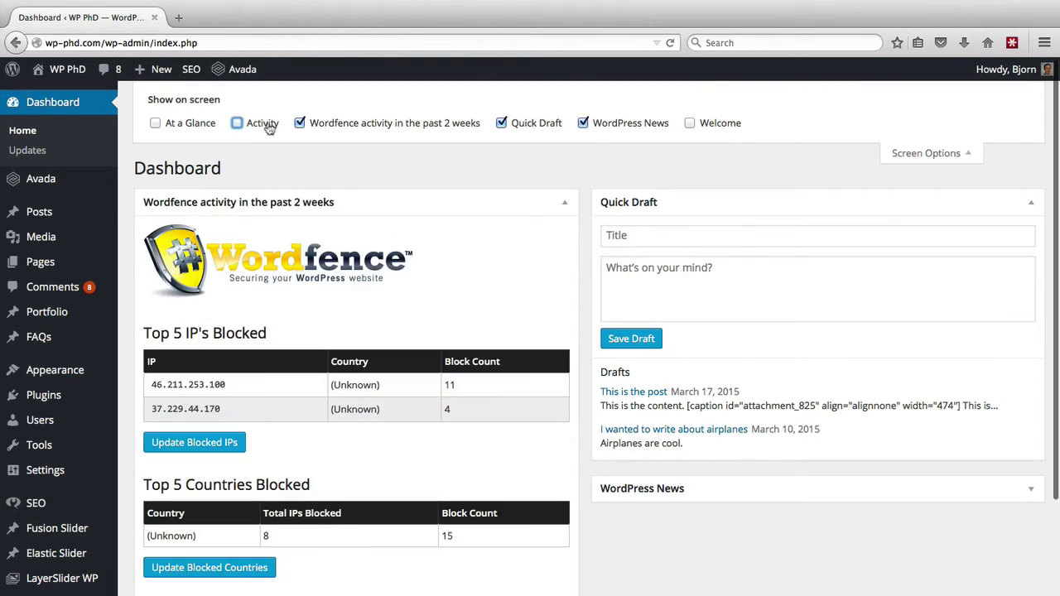
{"action": "left_click", "coordinate": [324, 124]}
{"action": "left_click", "coordinate": [502, 126]}
{"action": "left_click", "coordinate": [584, 126]}
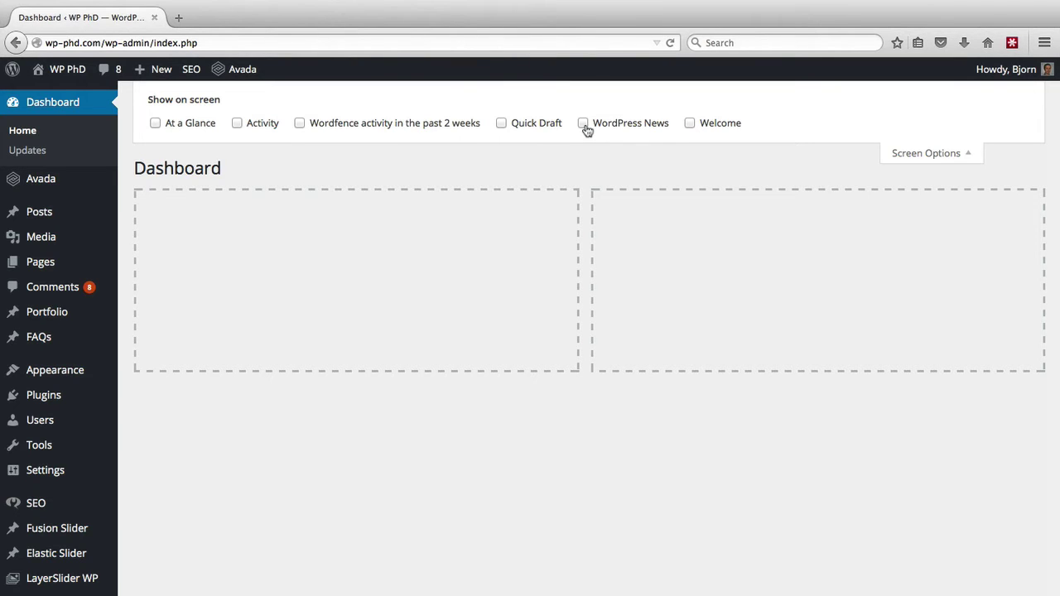
- Show the Quick Draft, WordPress News, Wordfence activity, Activity and At a Glance boxes on the dashboard again
{"action": "left_click", "coordinate": [530, 126]}
{"action": "left_click", "coordinate": [584, 126]}
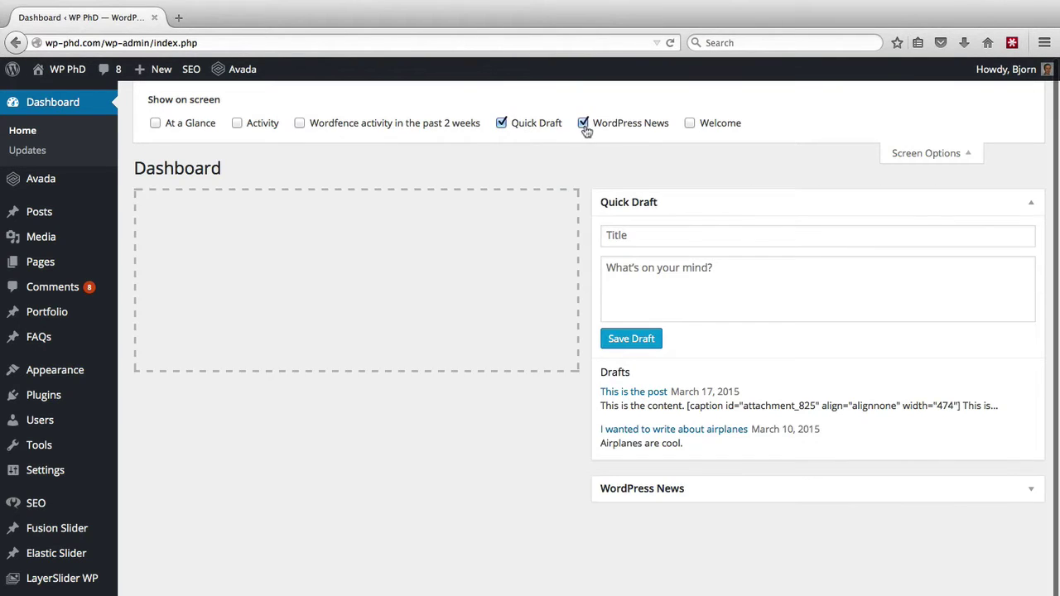
{"action": "left_click", "coordinate": [417, 131]}
{"action": "left_click", "coordinate": [242, 125]}
{"action": "left_click", "coordinate": [174, 127]}
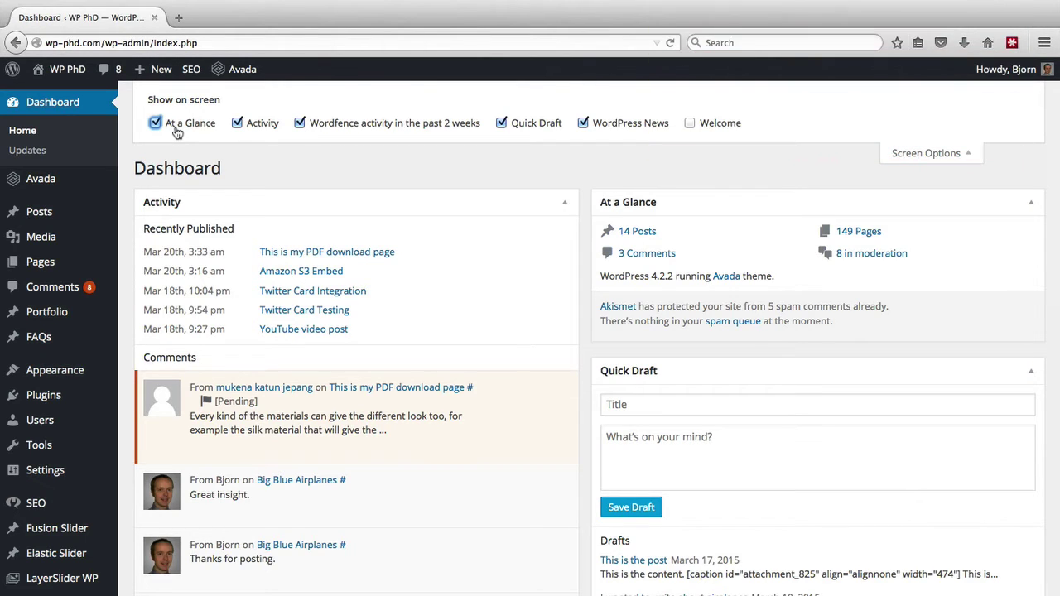
- Show the Welcome panel on the dashboard, dismiss it, and close the screen options
{"action": "left_click", "coordinate": [712, 123]}
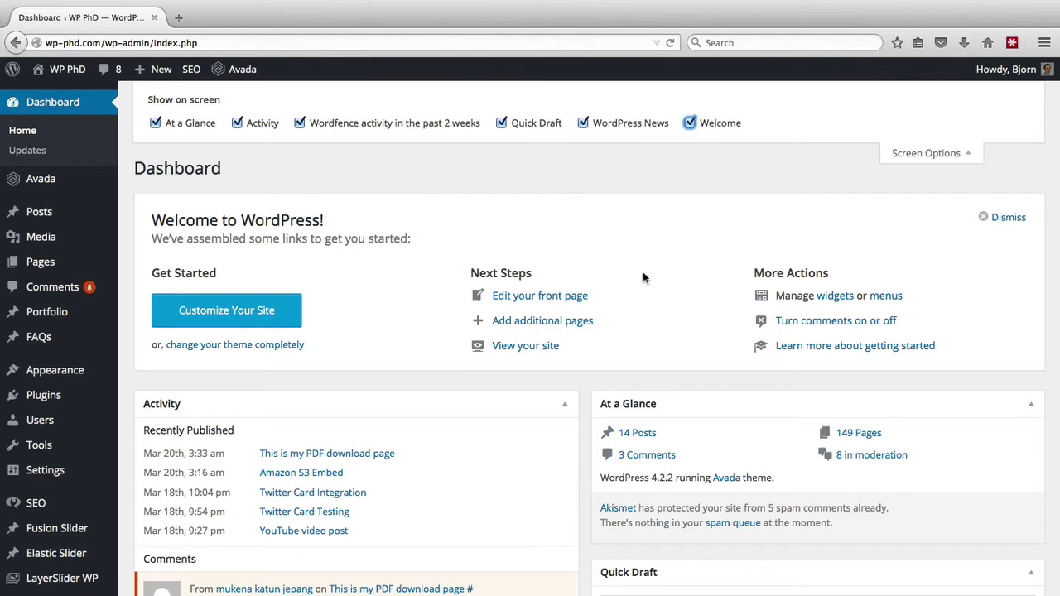
{"action": "left_click", "coordinate": [689, 123]}
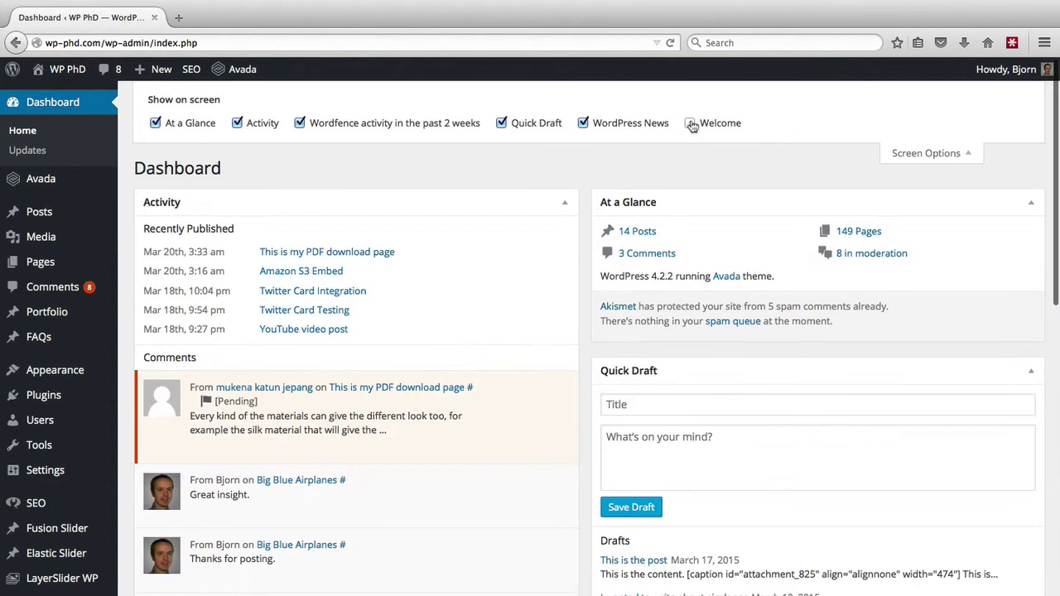
{"action": "left_click", "coordinate": [690, 123]}
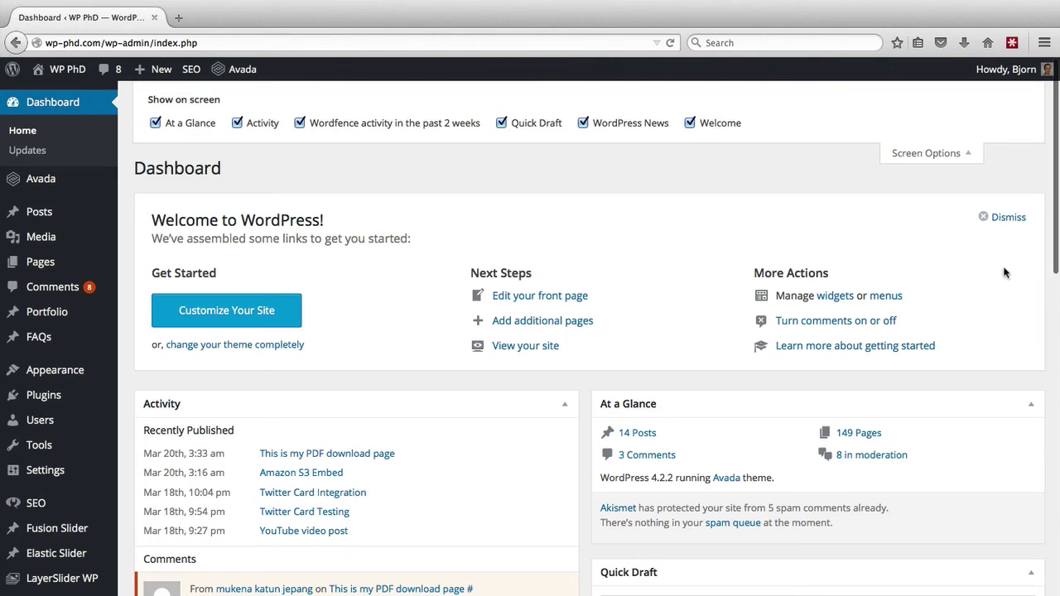
{"action": "left_click", "coordinate": [1015, 220]}
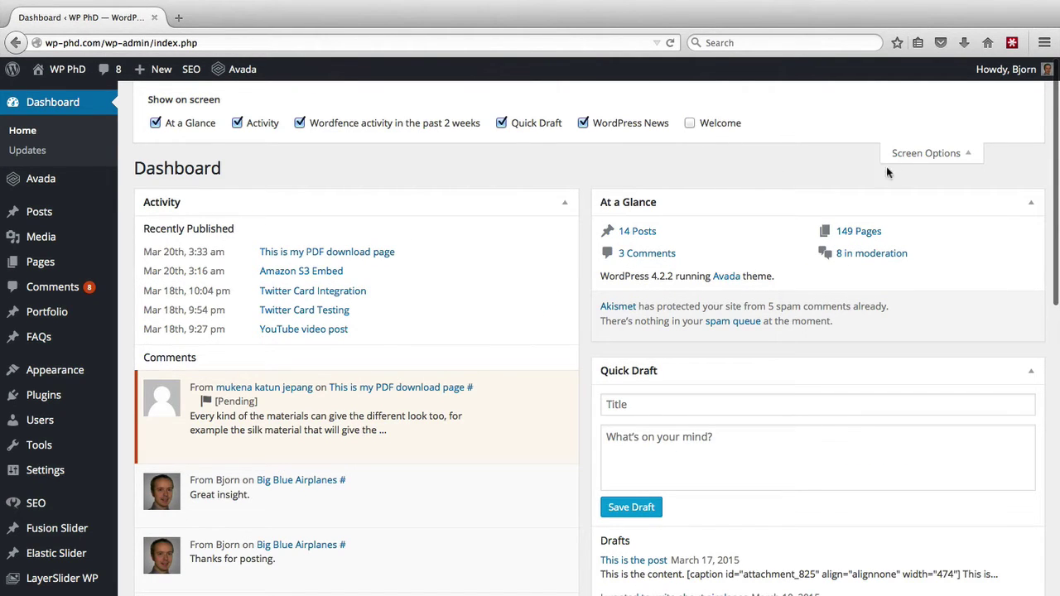
{"action": "left_click", "coordinate": [944, 157]}
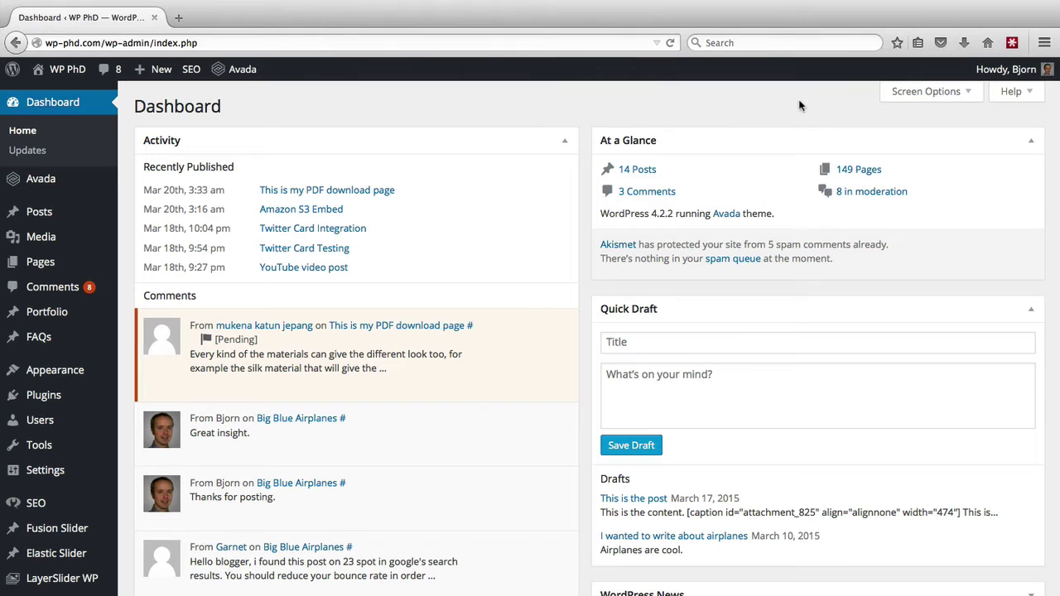
- Open the list of all posts and hide its Focus KW, Meta Desc. and SEO Title columns through the screen options
{"action": "mouse_move", "coordinate": [41, 217]}
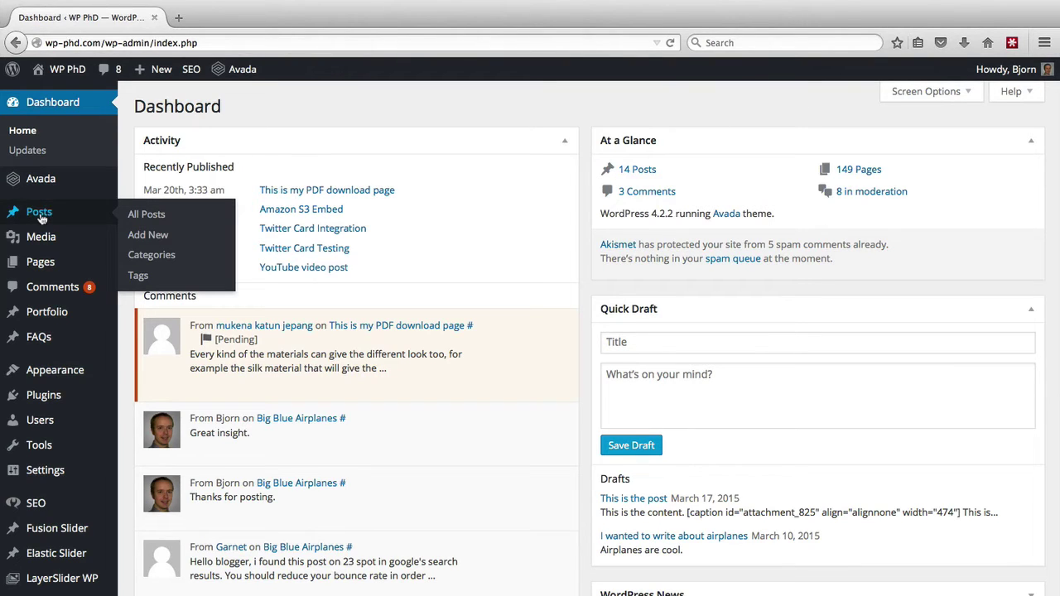
{"action": "left_click", "coordinate": [47, 220]}
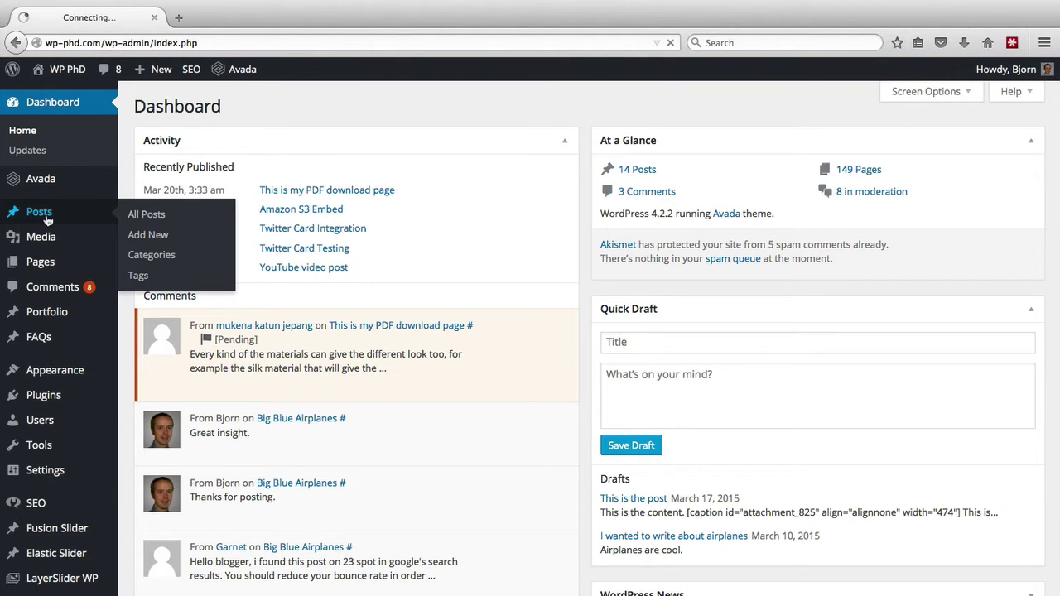
{"action": "left_click", "coordinate": [961, 96]}
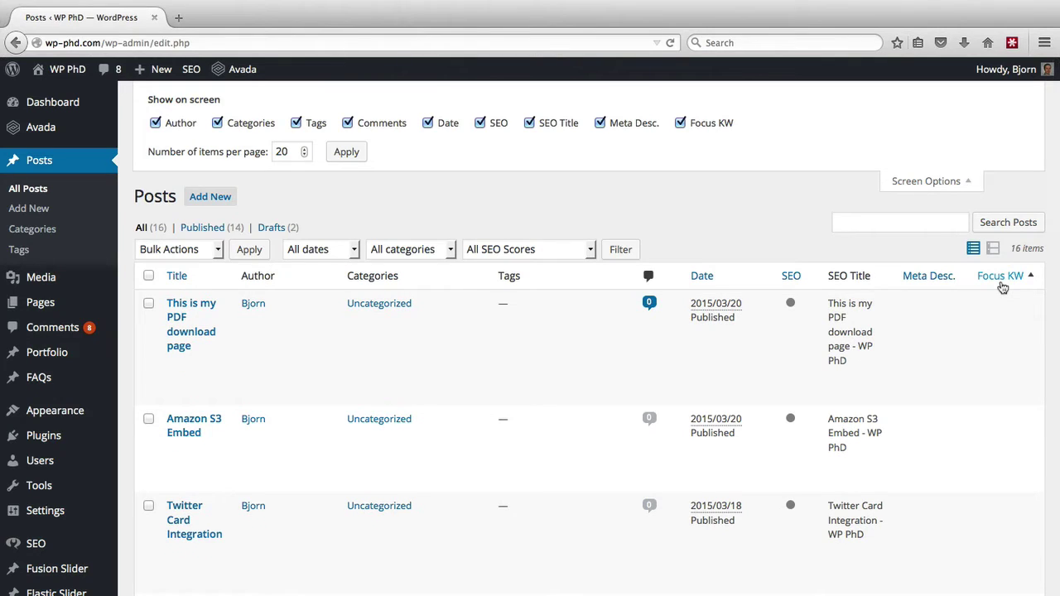
{"action": "left_click", "coordinate": [679, 124]}
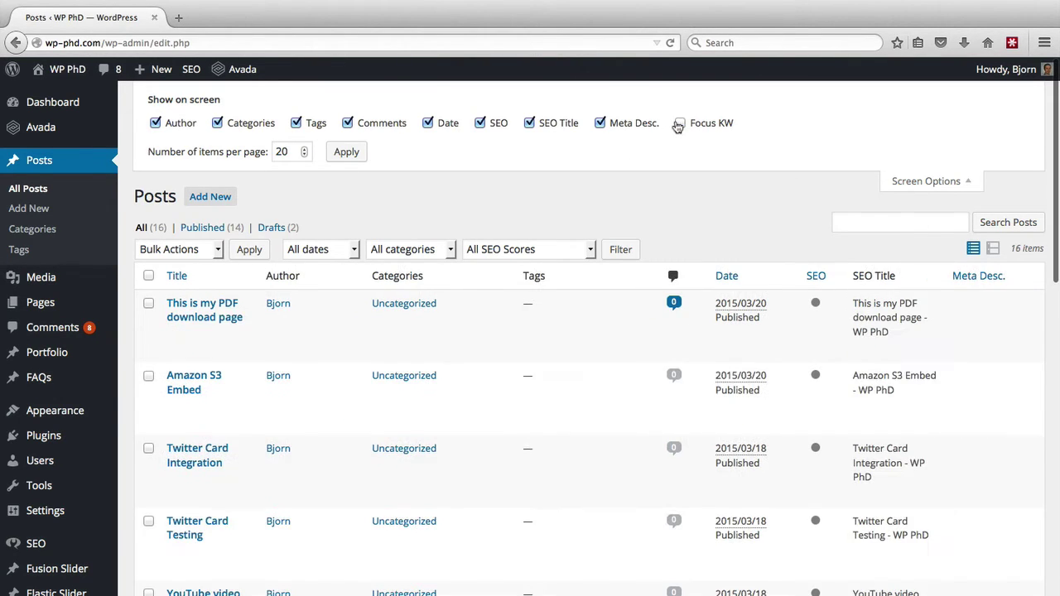
{"action": "left_click", "coordinate": [623, 131]}
{"action": "left_click", "coordinate": [563, 131]}
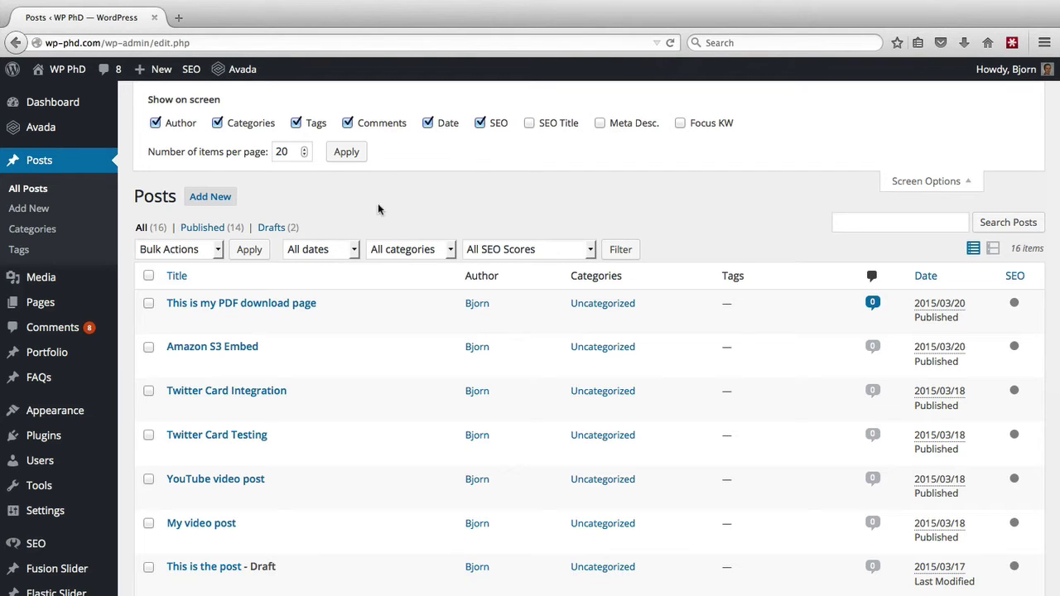
- Change the number of items per page for the posts list and apply the setting
{"action": "left_click", "coordinate": [291, 155]}
{"action": "type", "text": "0"}
{"action": "left_click", "coordinate": [356, 160]}
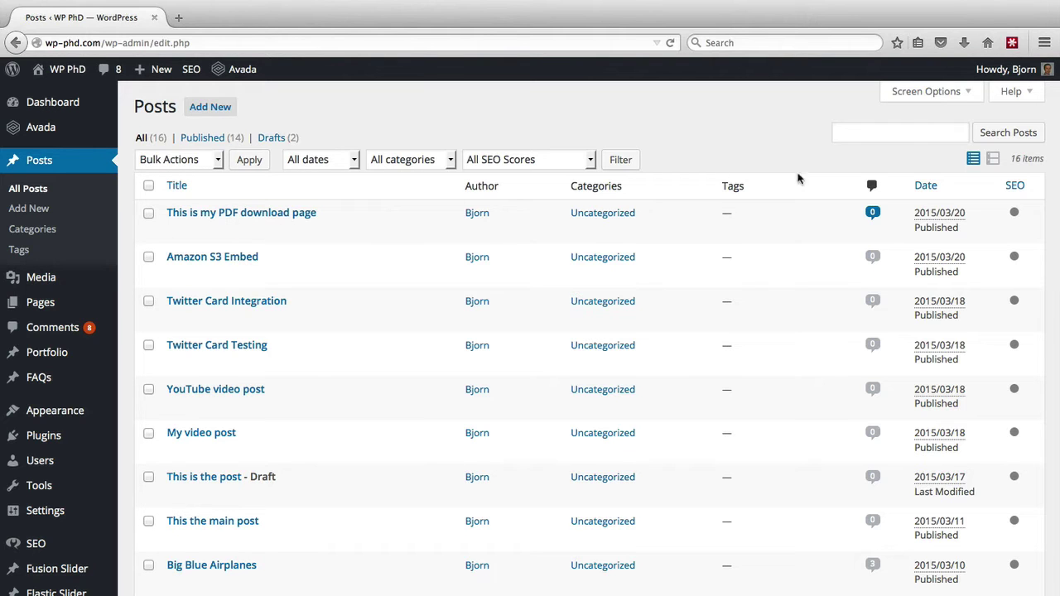
{"action": "left_click", "coordinate": [909, 133]}
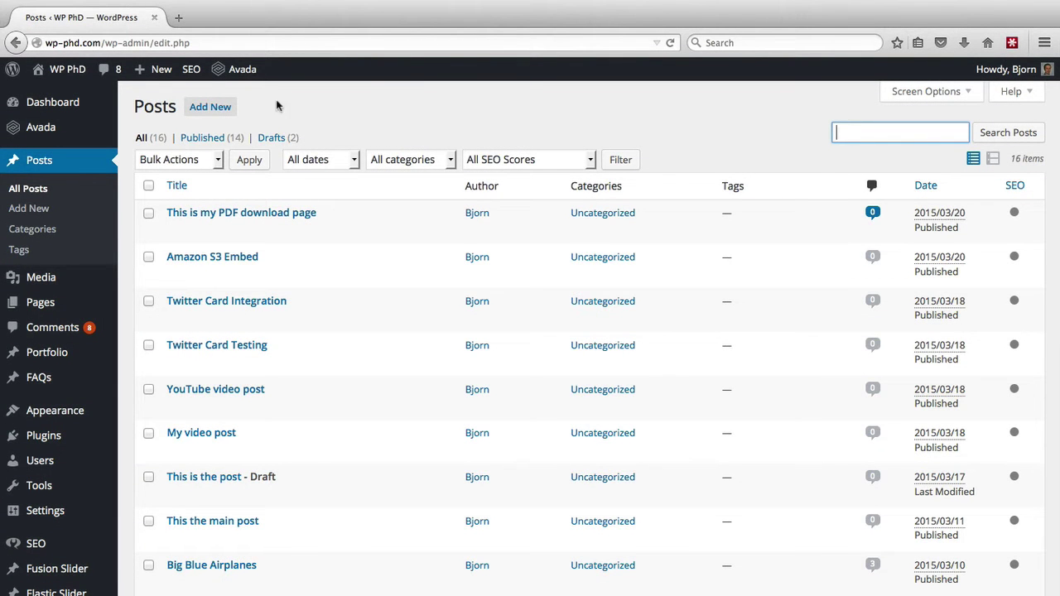
- Start a new post and enable the Author, Slug, Send Trackbacks, Custom Fields, Discussion and Excerpt boxes in its screen options
{"action": "left_click", "coordinate": [206, 110]}
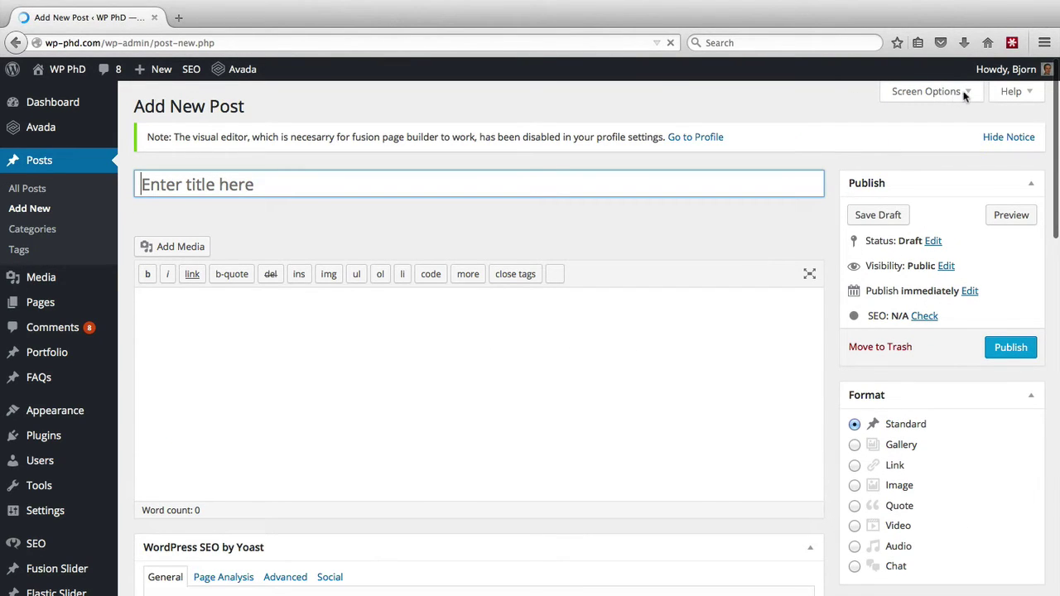
{"action": "left_click", "coordinate": [956, 92]}
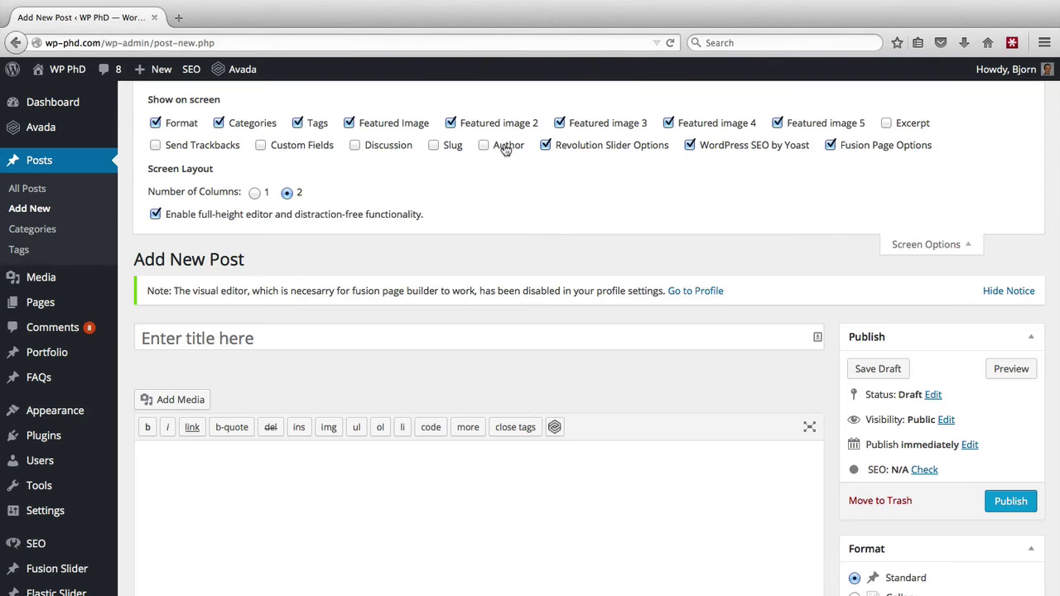
{"action": "left_click", "coordinate": [505, 147]}
{"action": "left_click", "coordinate": [447, 153]}
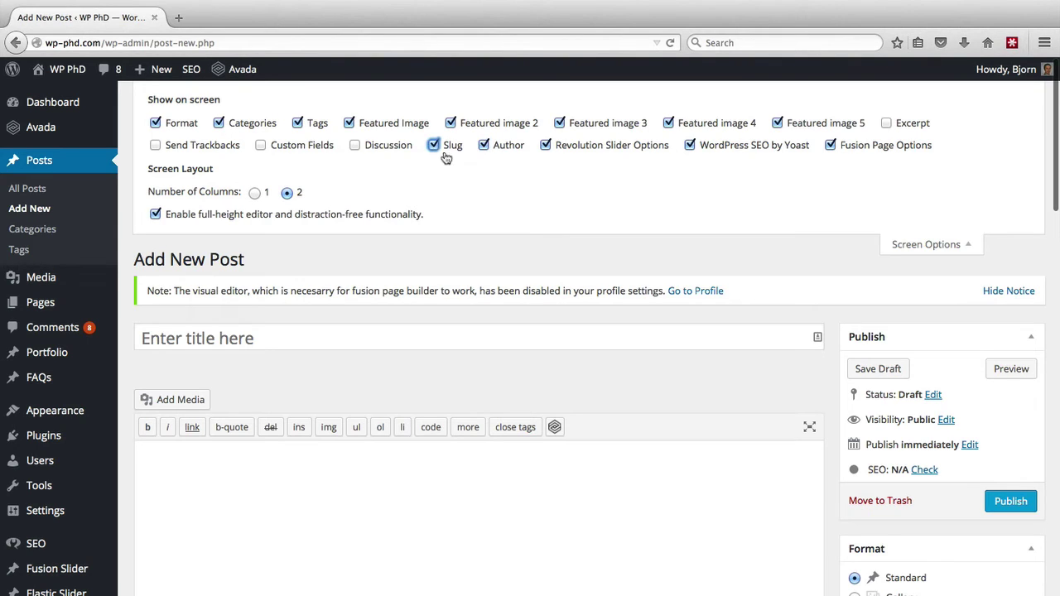
{"action": "left_click", "coordinate": [180, 154]}
{"action": "left_click", "coordinate": [317, 145]}
{"action": "left_click", "coordinate": [360, 144]}
{"action": "left_click", "coordinate": [886, 122]}
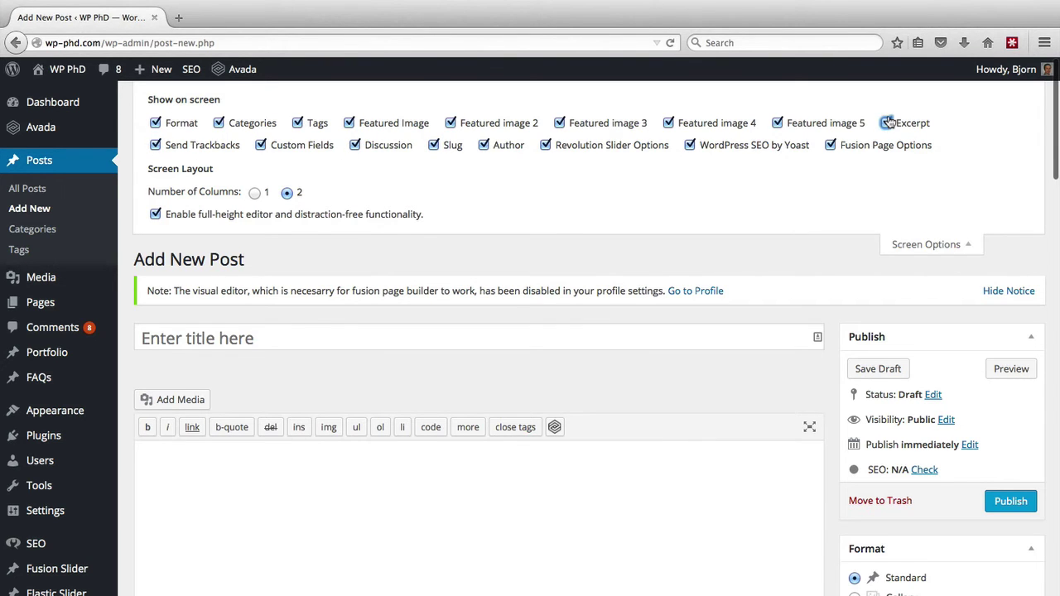
- Examine the boxes below the new post's editor, from WordPress SEO and Excerpt through Author to Fusion Page Options
{"action": "scroll", "coordinate": [861, 259], "scroll_direction": "down", "scroll_amount": 8}
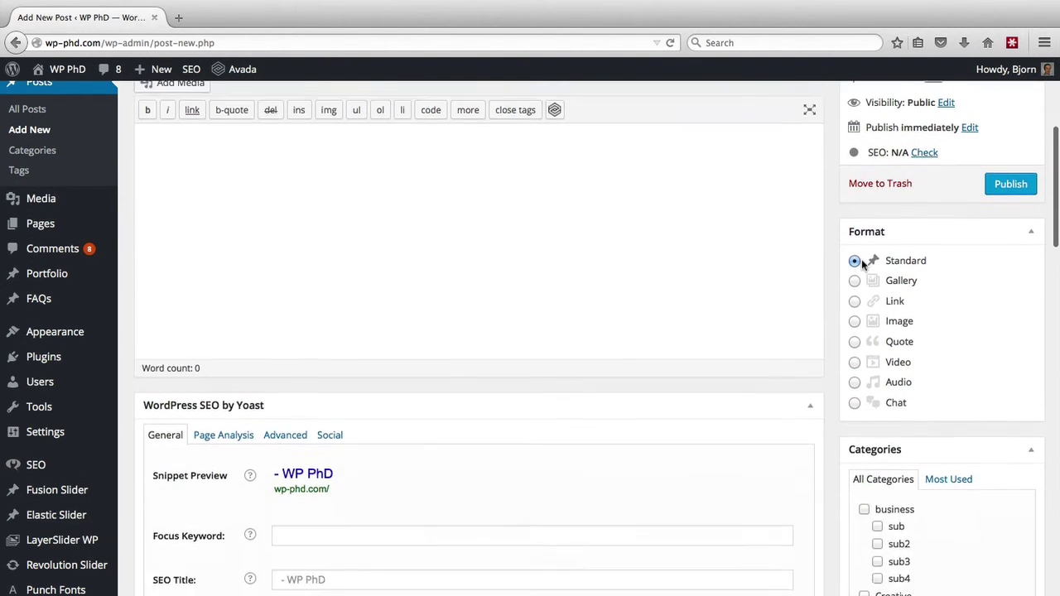
{"action": "scroll", "coordinate": [395, 385], "scroll_direction": "down", "scroll_amount": 5}
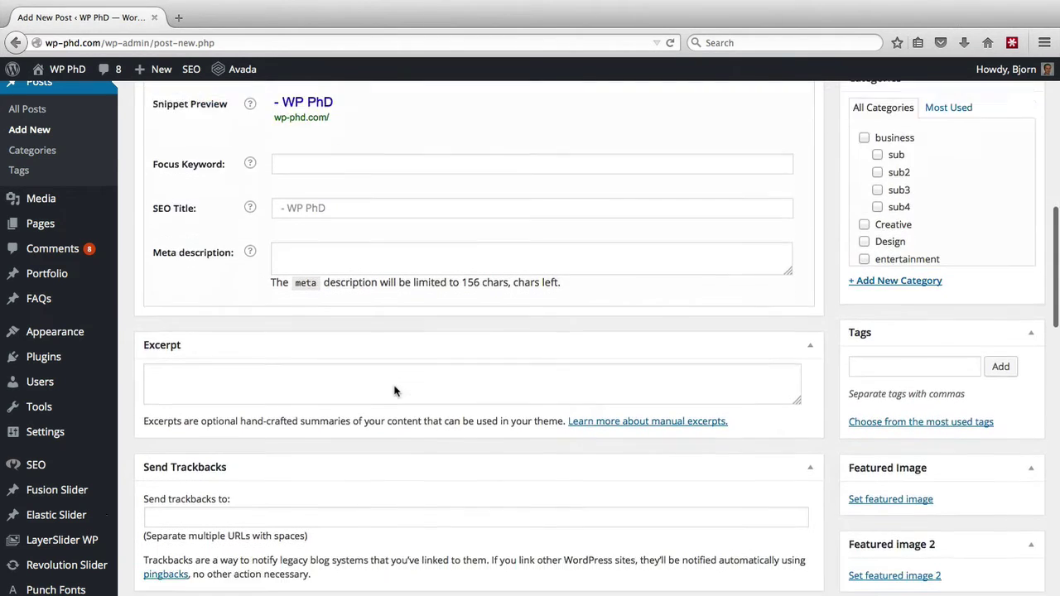
{"action": "scroll", "coordinate": [395, 390], "scroll_direction": "down", "scroll_amount": 3}
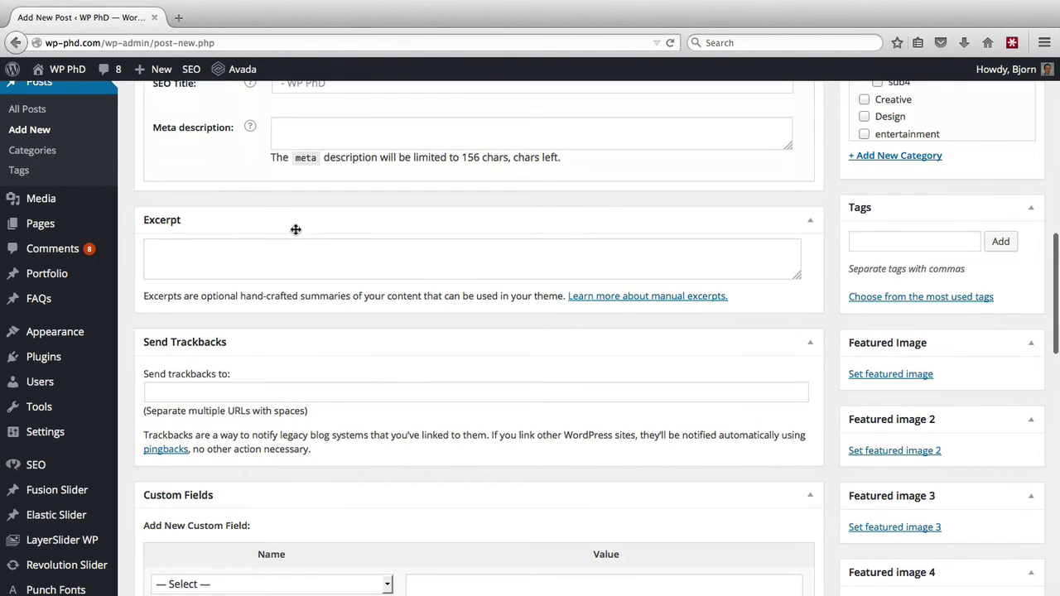
{"action": "scroll", "coordinate": [197, 273], "scroll_direction": "down", "scroll_amount": 3}
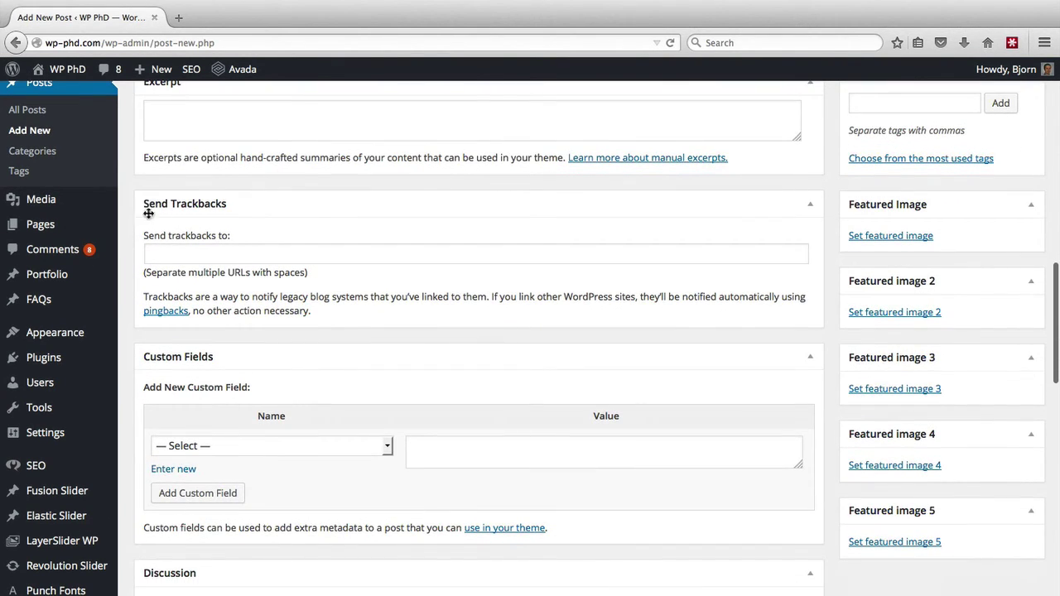
{"action": "scroll", "coordinate": [240, 267], "scroll_direction": "down", "scroll_amount": 4}
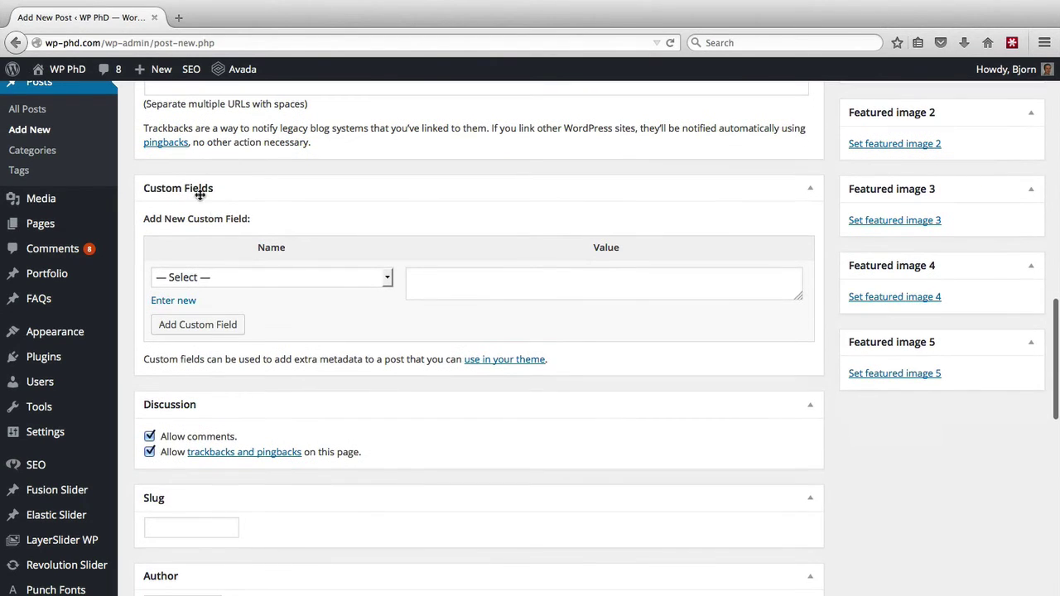
{"action": "scroll", "coordinate": [295, 306], "scroll_direction": "down", "scroll_amount": 4}
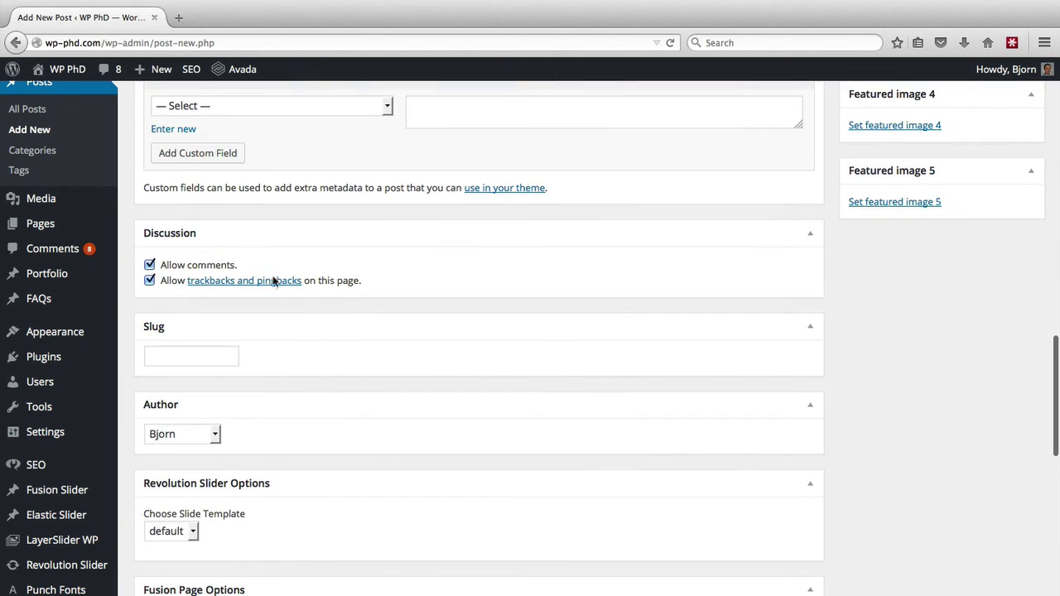
{"action": "scroll", "coordinate": [258, 266], "scroll_direction": "down", "scroll_amount": 2}
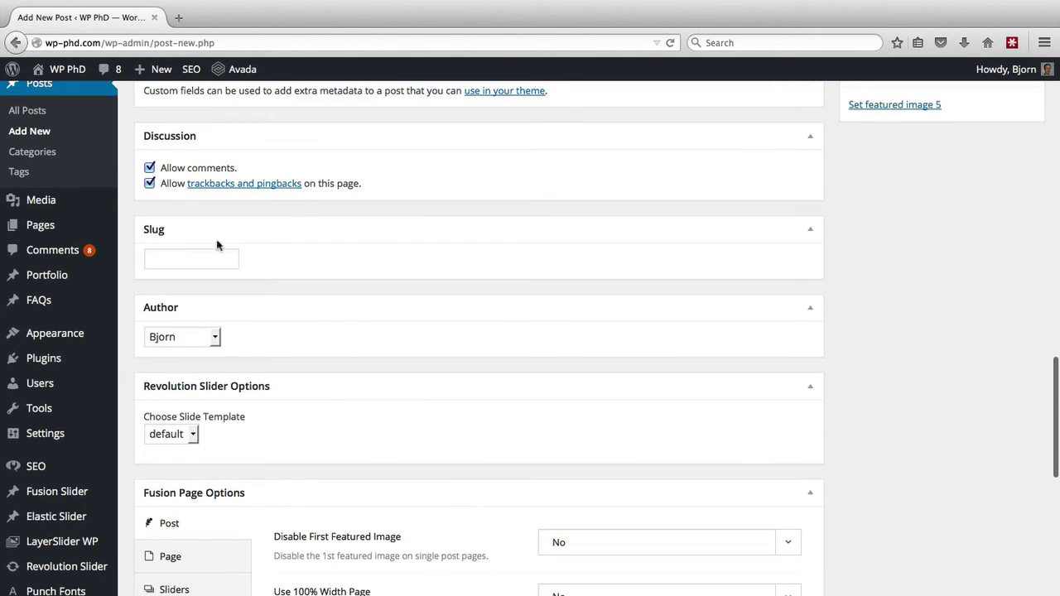
{"action": "scroll", "coordinate": [285, 258], "scroll_direction": "down", "scroll_amount": 1}
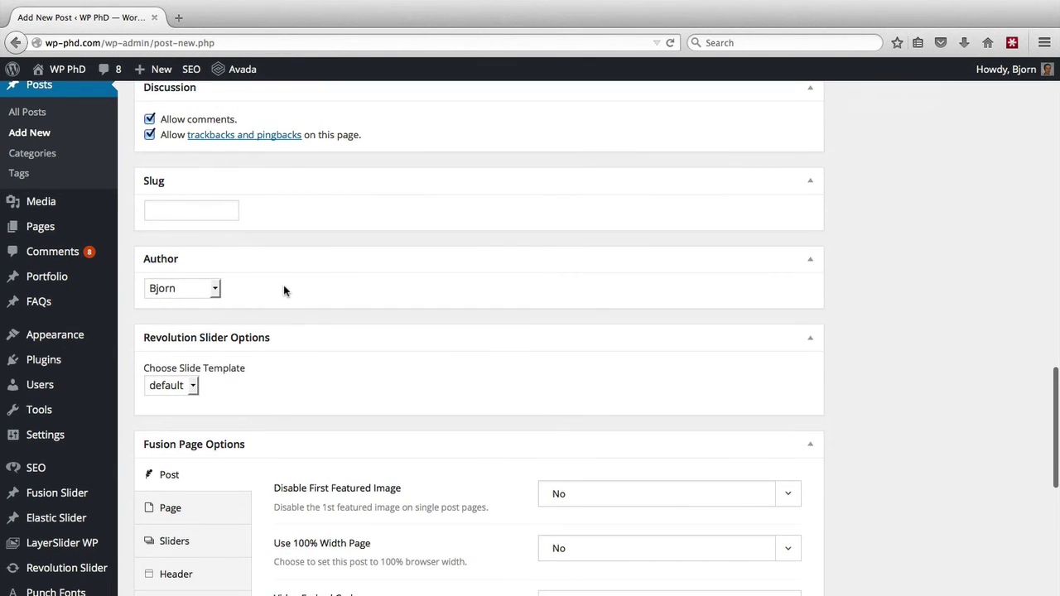
{"action": "scroll", "coordinate": [283, 290], "scroll_direction": "down", "scroll_amount": 1}
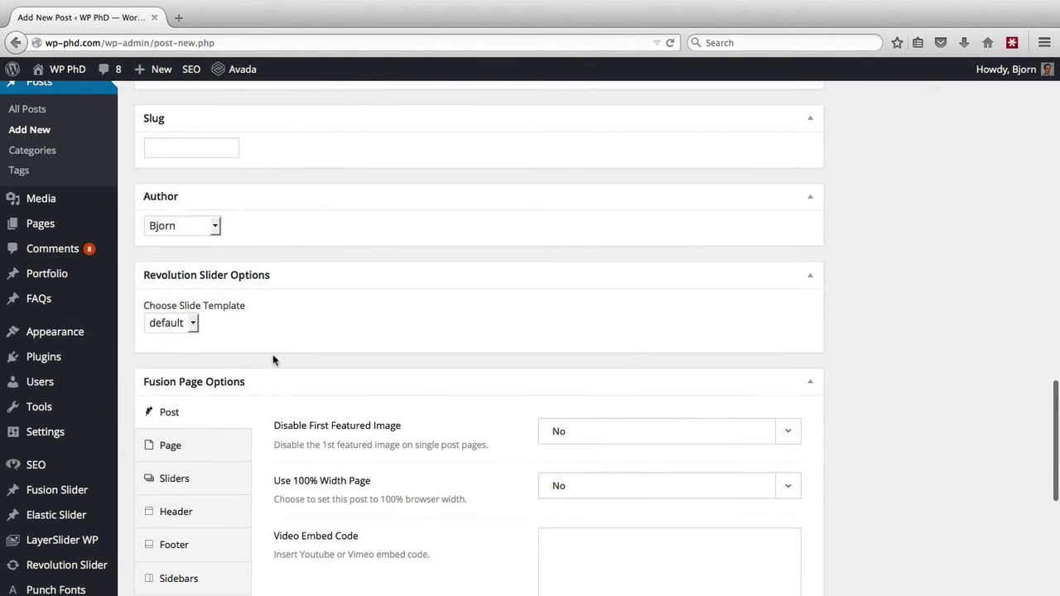
{"action": "scroll", "coordinate": [273, 359], "scroll_direction": "down", "scroll_amount": 2}
{"action": "scroll", "coordinate": [272, 359], "scroll_direction": "up", "scroll_amount": 3}
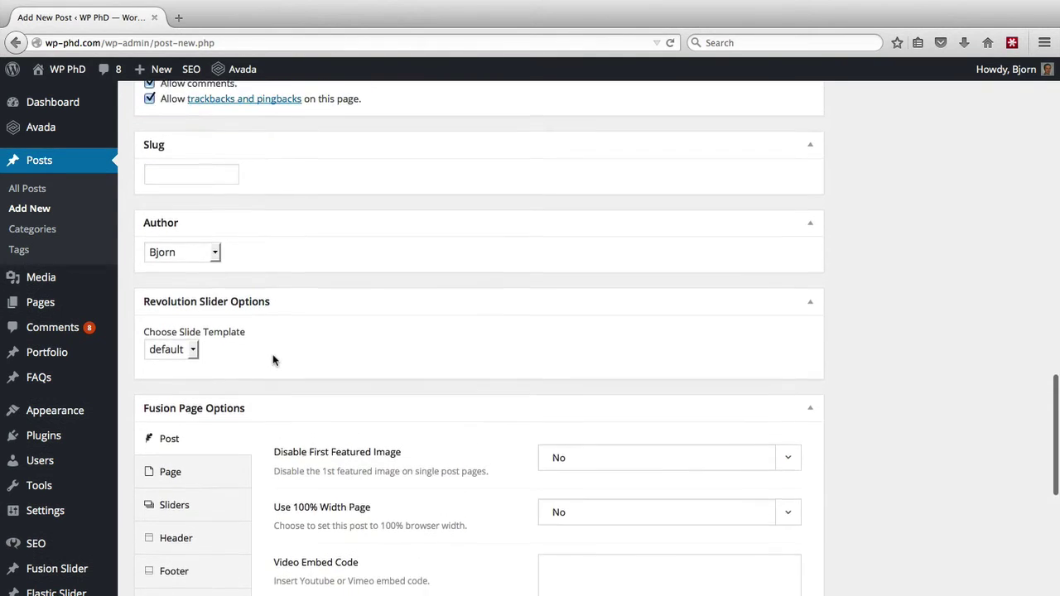
- Hide the Excerpt, Send Trackbacks, Custom Fields, Discussion, Slug and Author boxes from the new post's editing screen
{"action": "scroll", "coordinate": [273, 359], "scroll_direction": "up", "scroll_amount": 10}
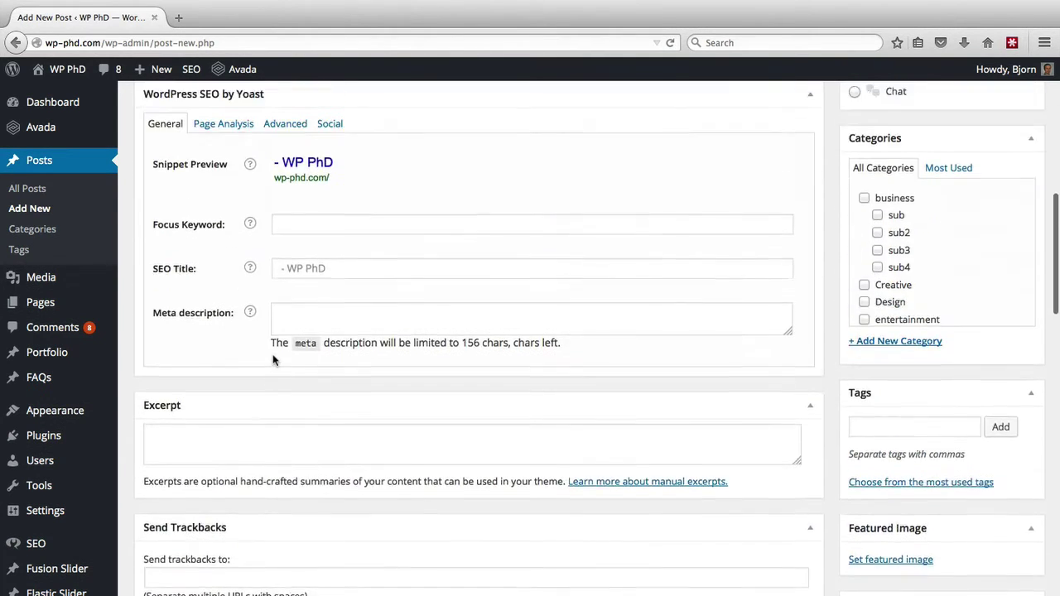
{"action": "scroll", "coordinate": [274, 359], "scroll_direction": "up", "scroll_amount": 8}
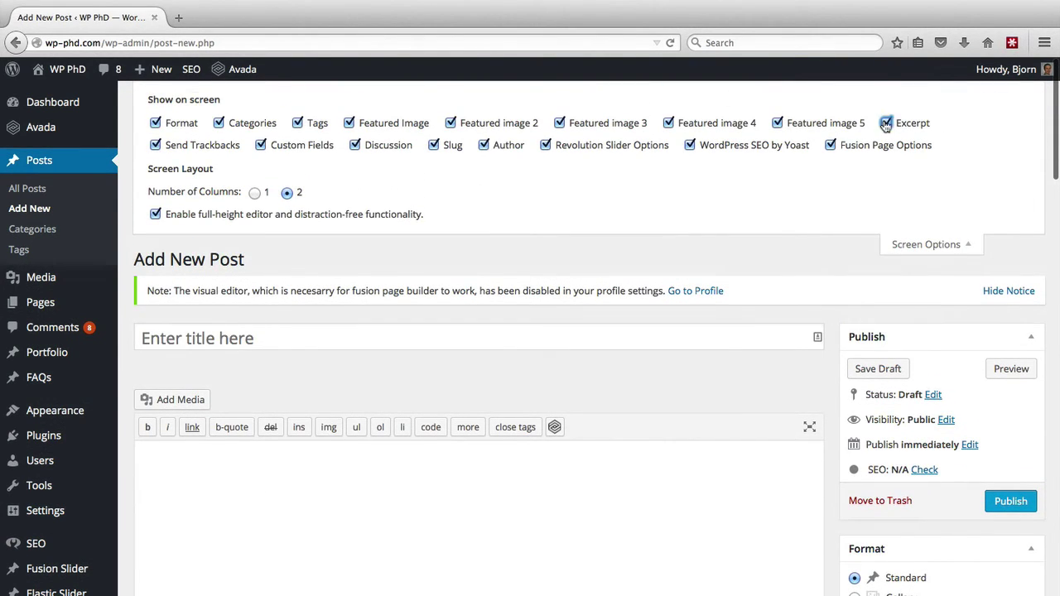
{"action": "left_click", "coordinate": [886, 123]}
{"action": "left_click", "coordinate": [155, 145]}
{"action": "left_click", "coordinate": [260, 144]}
{"action": "left_click", "coordinate": [354, 145]}
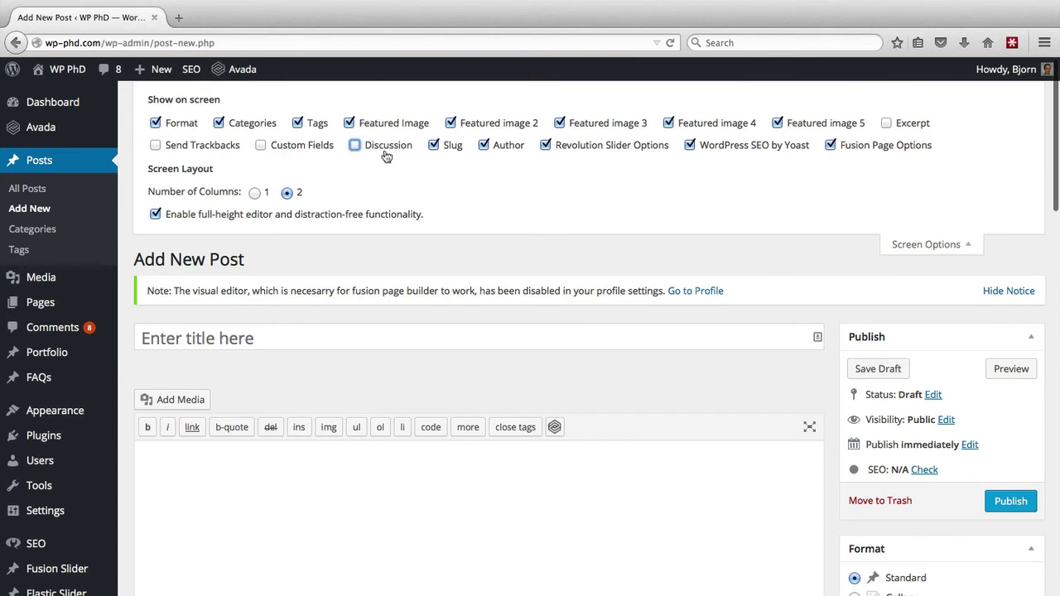
{"action": "left_click", "coordinate": [433, 144]}
{"action": "left_click", "coordinate": [484, 145]}
- Review the boxes remaining below the post editor, and collapse and reopen the screen options
{"action": "scroll", "coordinate": [570, 217], "scroll_direction": "down", "scroll_amount": 6}
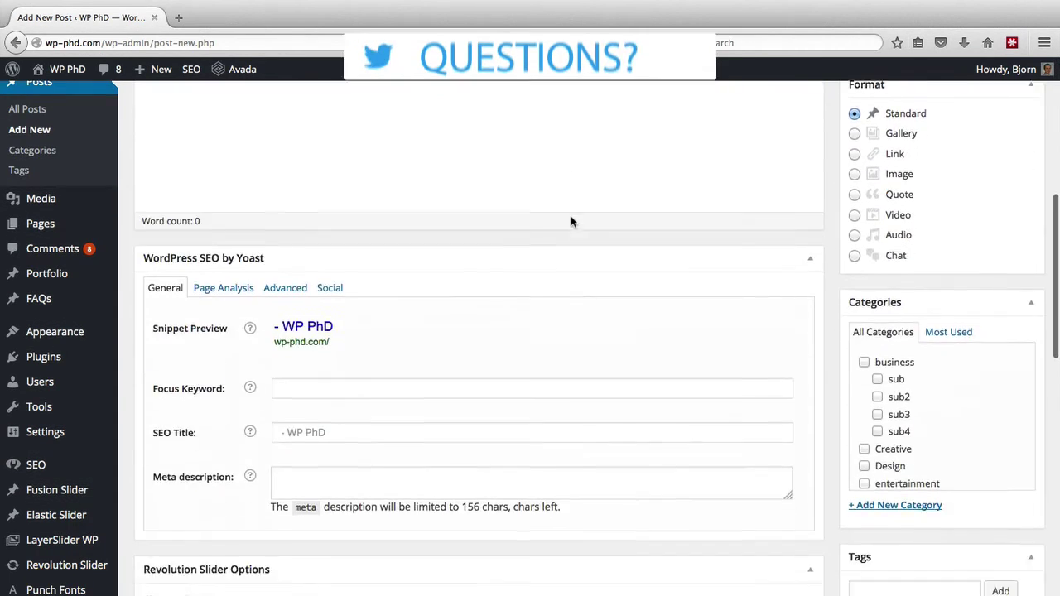
{"action": "scroll", "coordinate": [571, 221], "scroll_direction": "down", "scroll_amount": 5}
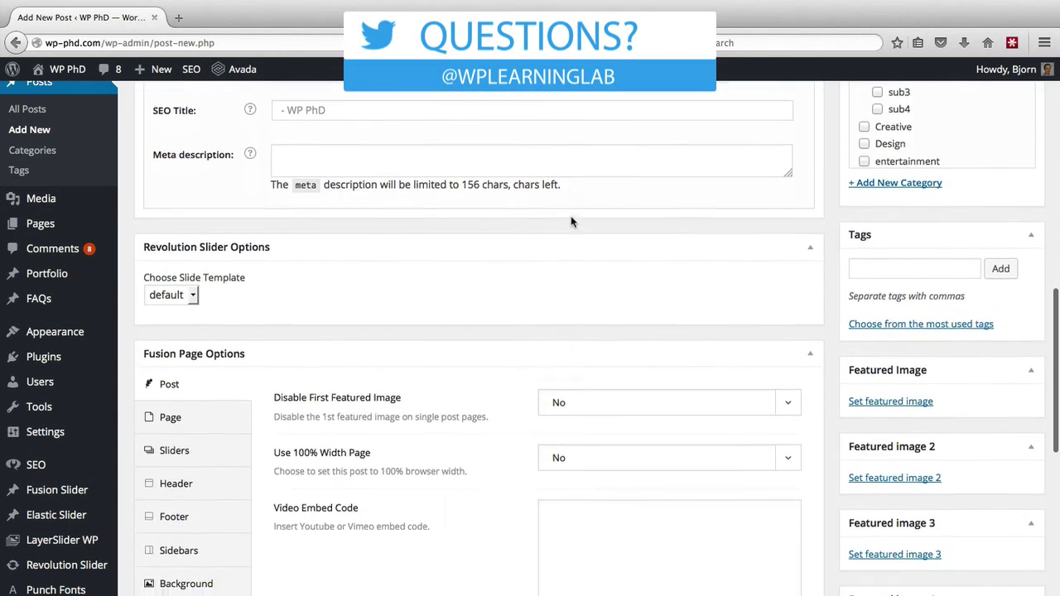
{"action": "scroll", "coordinate": [178, 219], "scroll_direction": "up", "scroll_amount": 3}
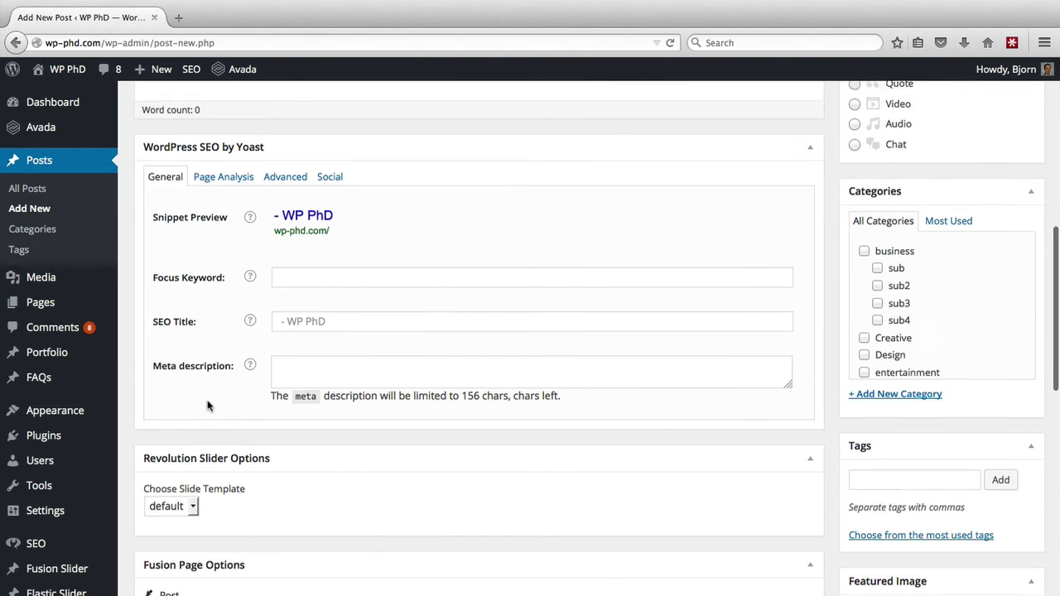
{"action": "scroll", "coordinate": [208, 406], "scroll_direction": "up", "scroll_amount": 10}
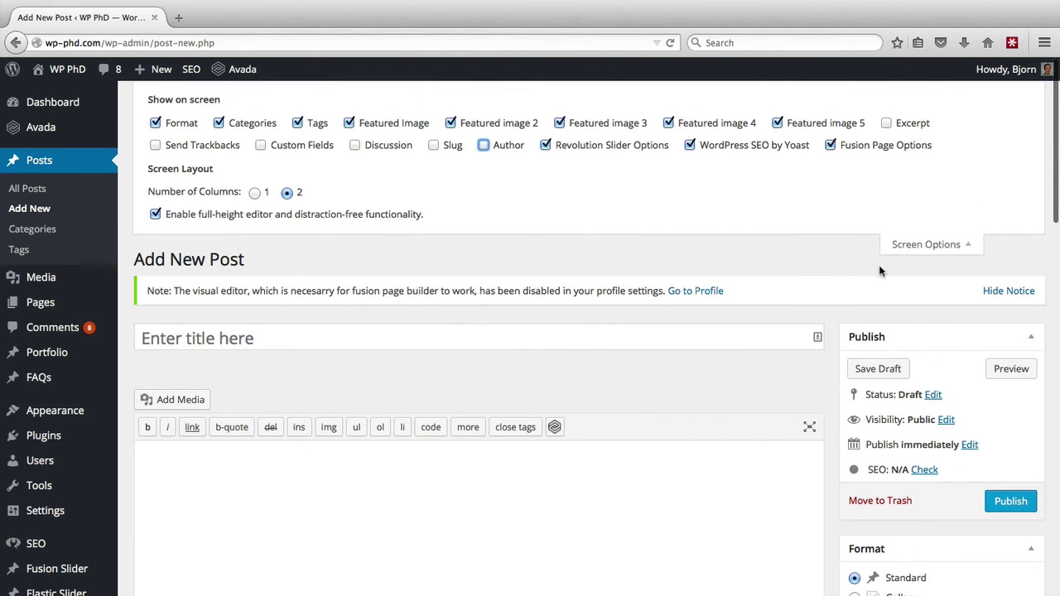
{"action": "left_click", "coordinate": [929, 247]}
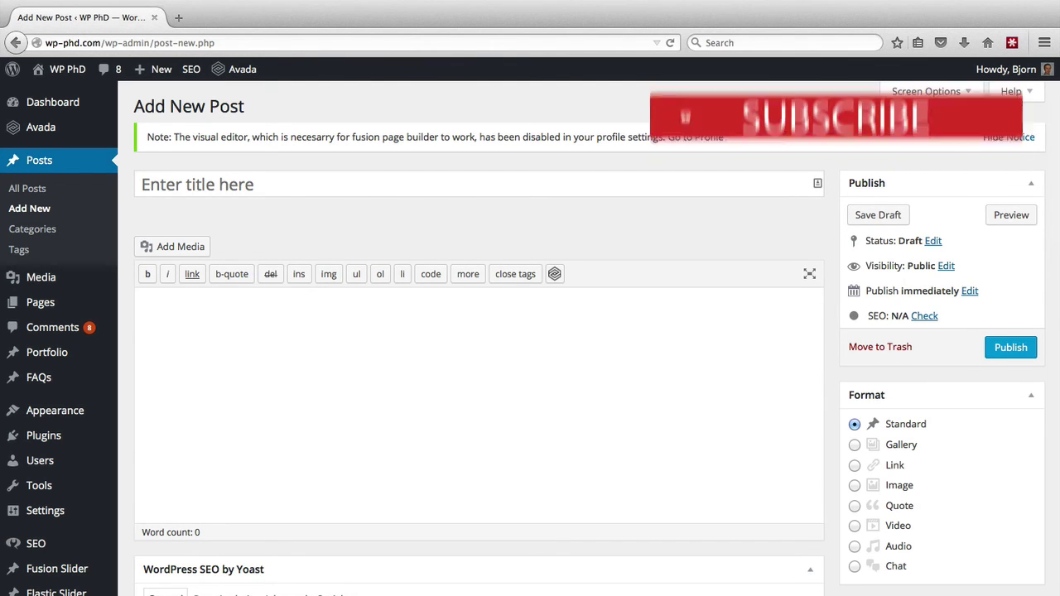
{"action": "left_click", "coordinate": [917, 91]}
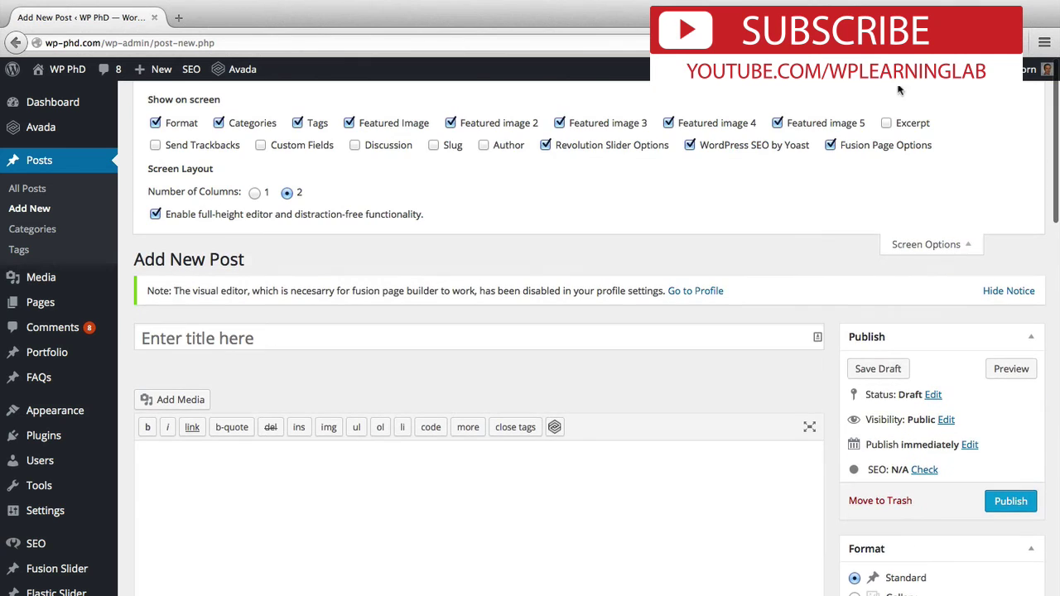